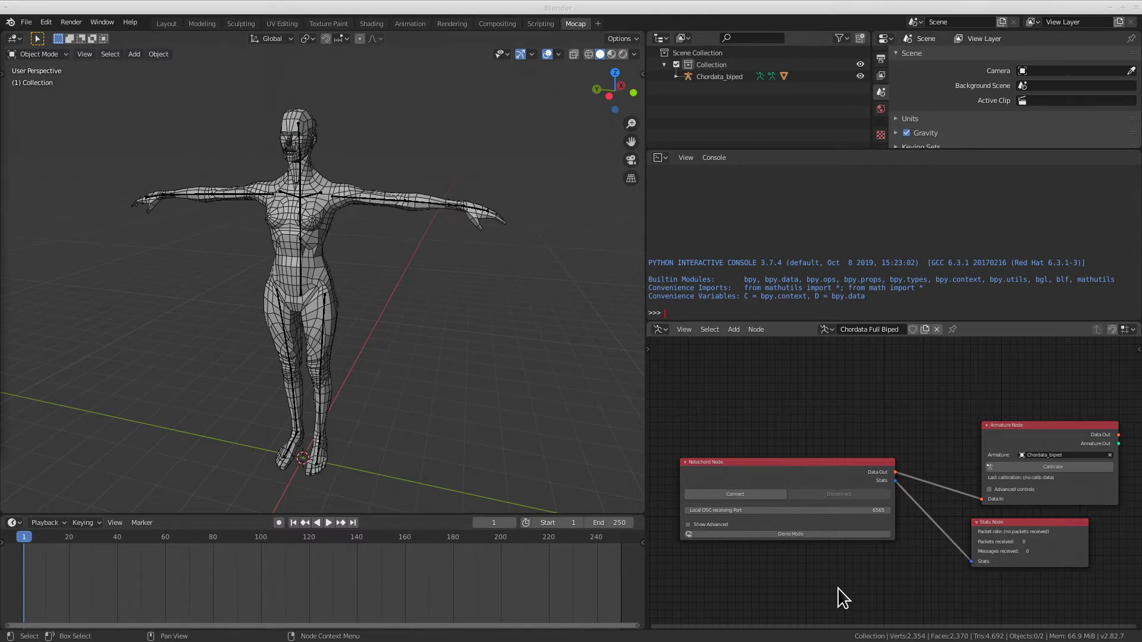
Place a Record node beside the Armature node and link Armature Out into its Armature In.
{"action": "middle_click_drag", "start_coordinate": [1049, 392], "coordinate": [843, 376]}
{"action": "left_click", "coordinate": [735, 330]}
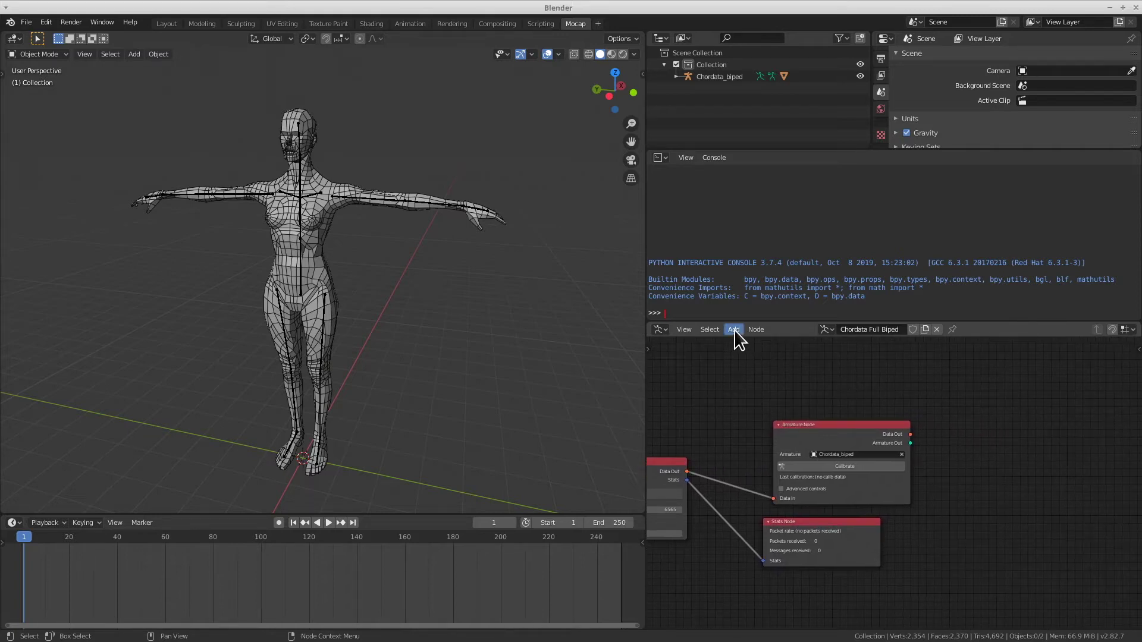
{"action": "mouse_move", "coordinate": [764, 358]}
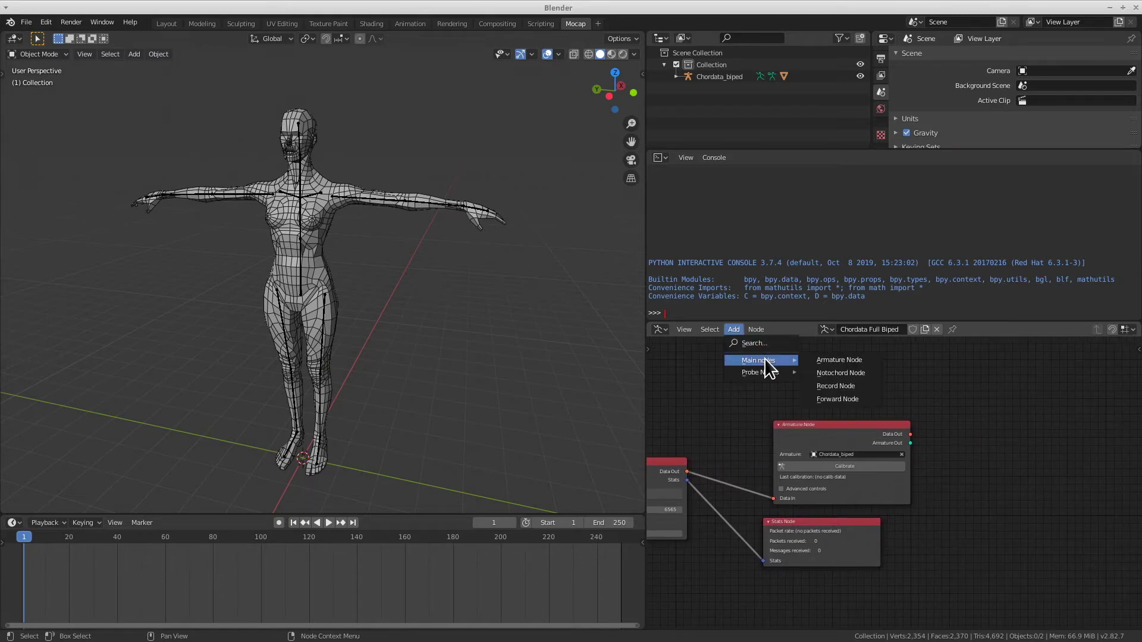
{"action": "left_click", "coordinate": [840, 385]}
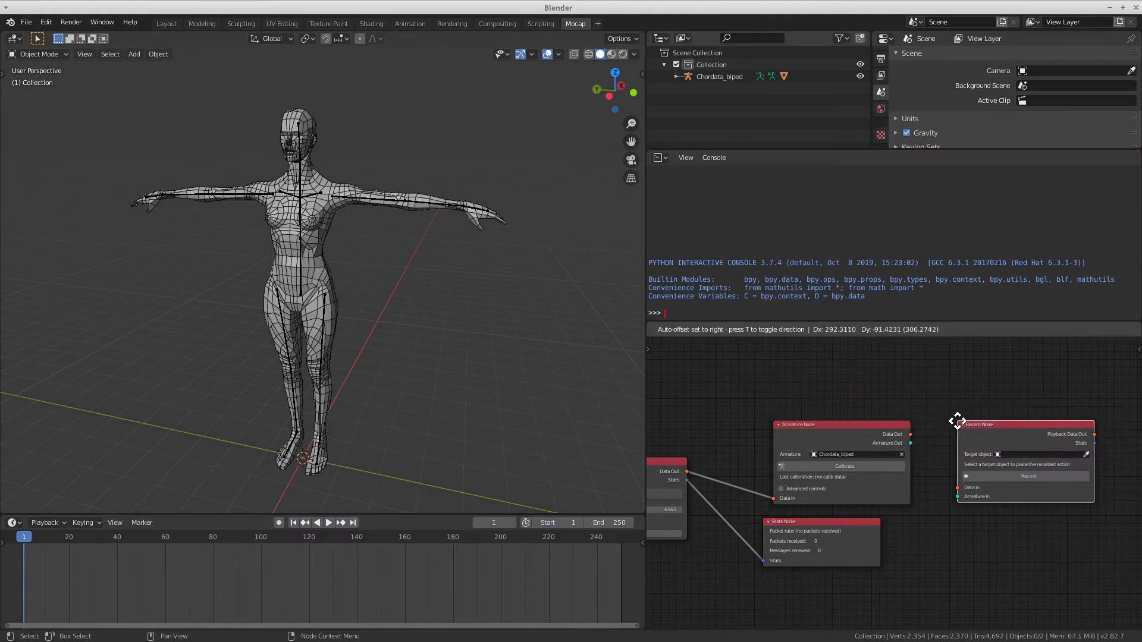
{"action": "left_click", "coordinate": [954, 414]}
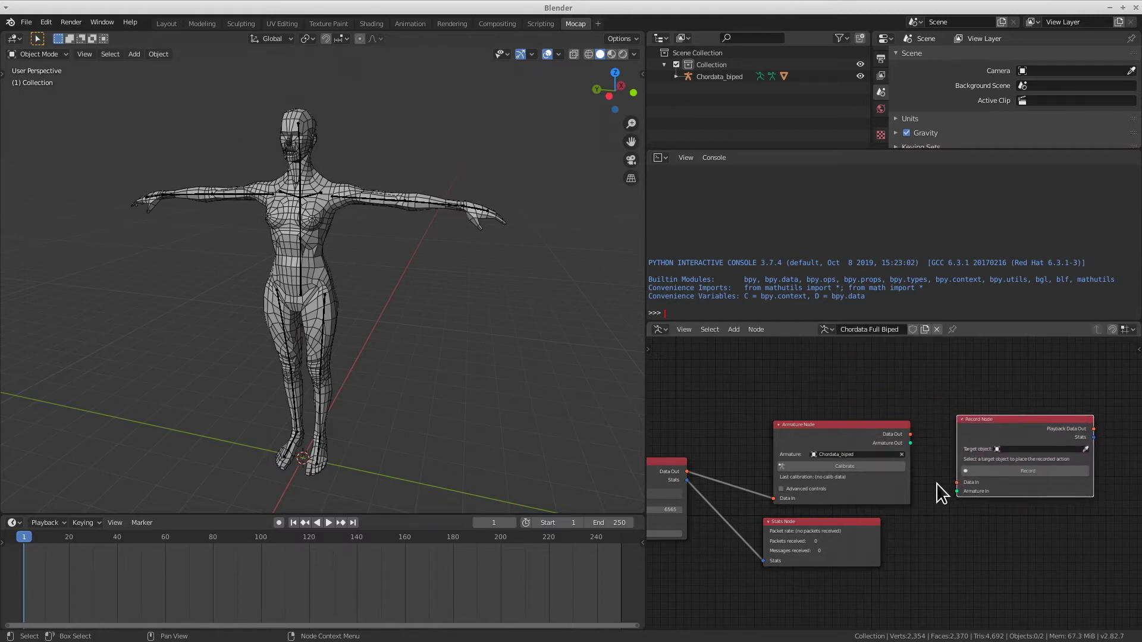
{"action": "left_click_drag", "start_coordinate": [910, 443], "coordinate": [957, 491]}
{"action": "scroll", "coordinate": [981, 523], "scroll_direction": "up", "scroll_amount": 2}
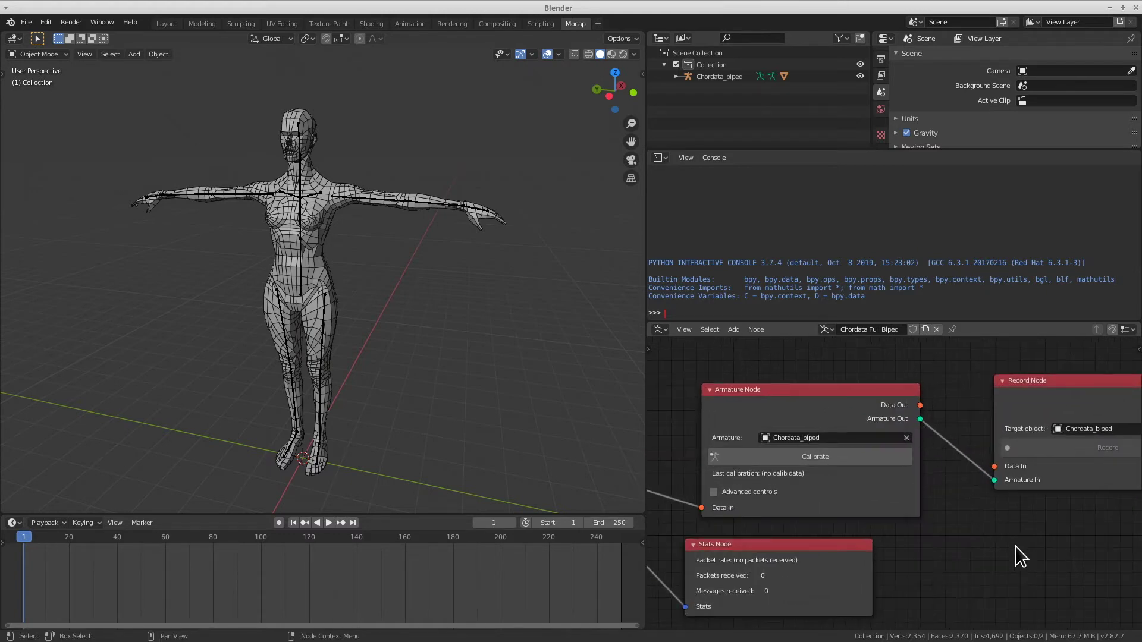
{"action": "scroll", "coordinate": [1007, 530], "scroll_direction": "down", "scroll_amount": 3}
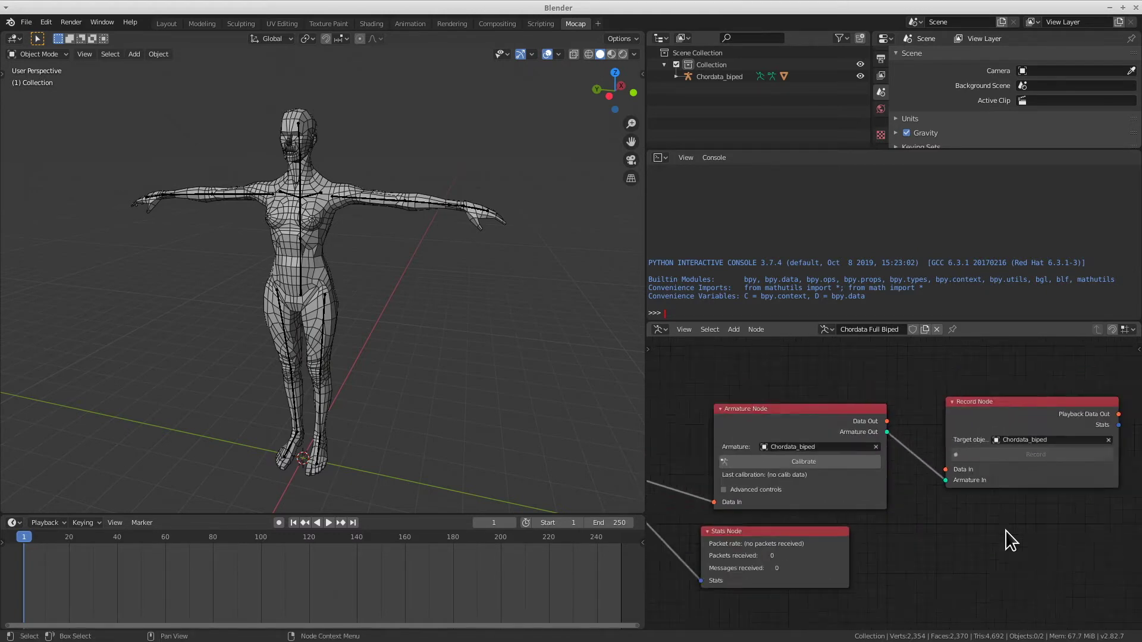
Enable Demo Mode on the Notochord node with 'Waiting before capture' as the demo action.
{"action": "middle_click_drag", "start_coordinate": [754, 586], "coordinate": [904, 579]}
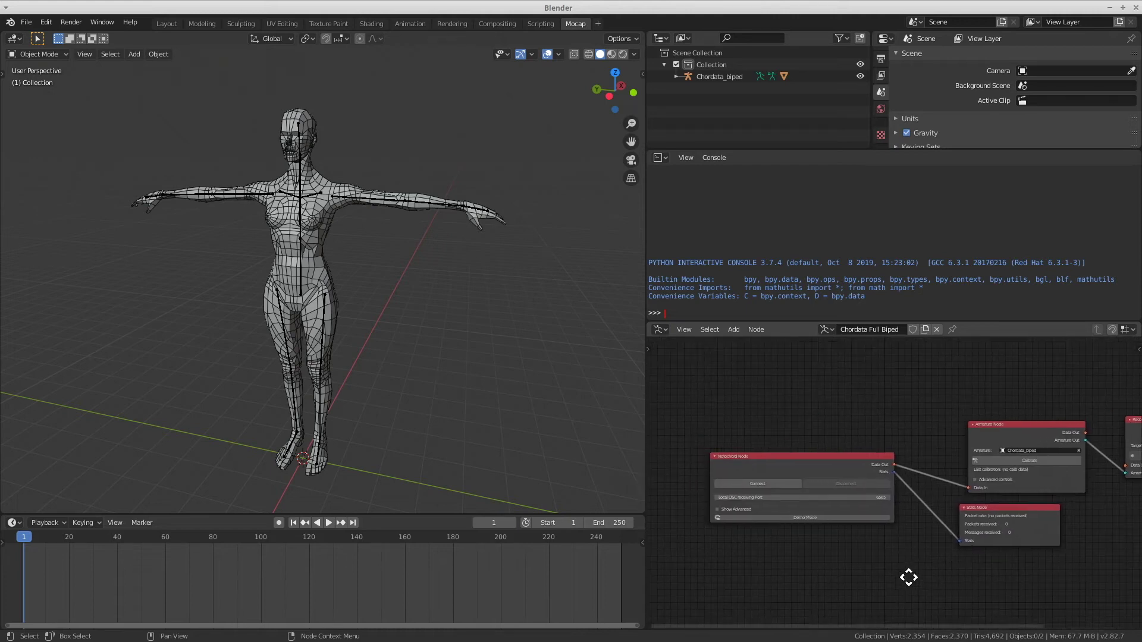
{"action": "scroll", "coordinate": [870, 576], "scroll_direction": "up", "scroll_amount": 2}
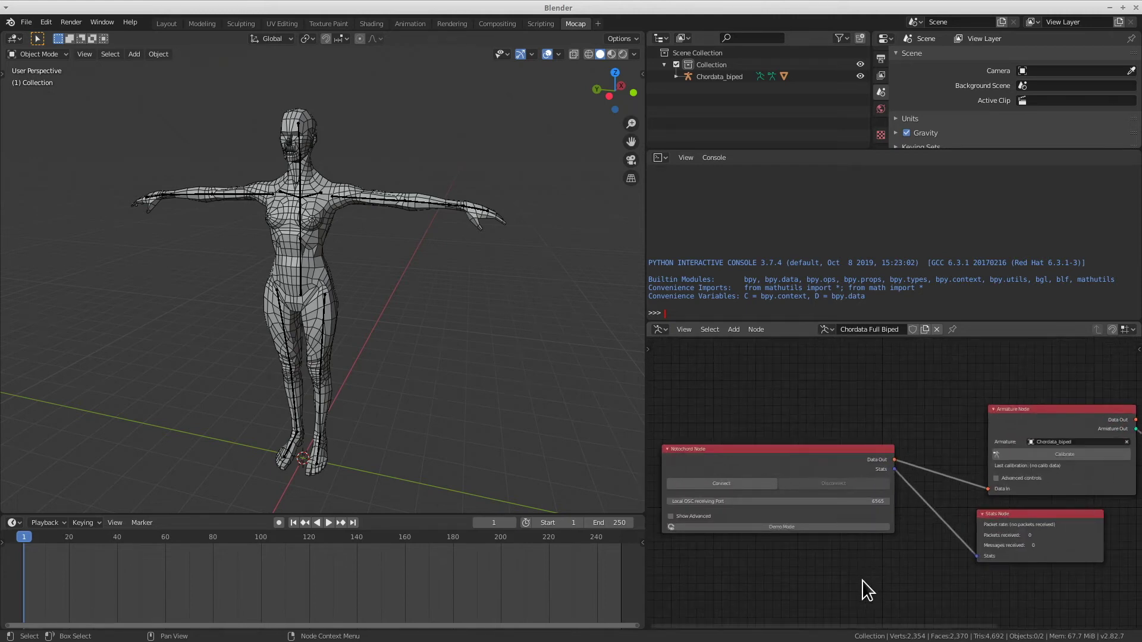
{"action": "scroll", "coordinate": [803, 578], "scroll_direction": "up", "scroll_amount": 1}
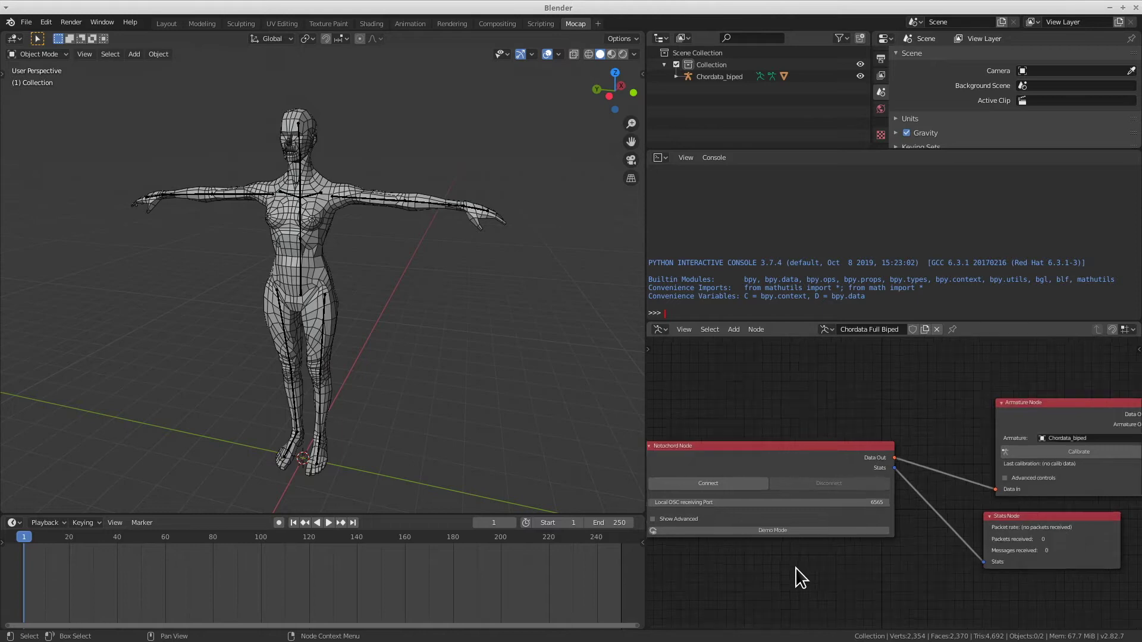
{"action": "middle_click_drag", "start_coordinate": [798, 575], "coordinate": [857, 554]}
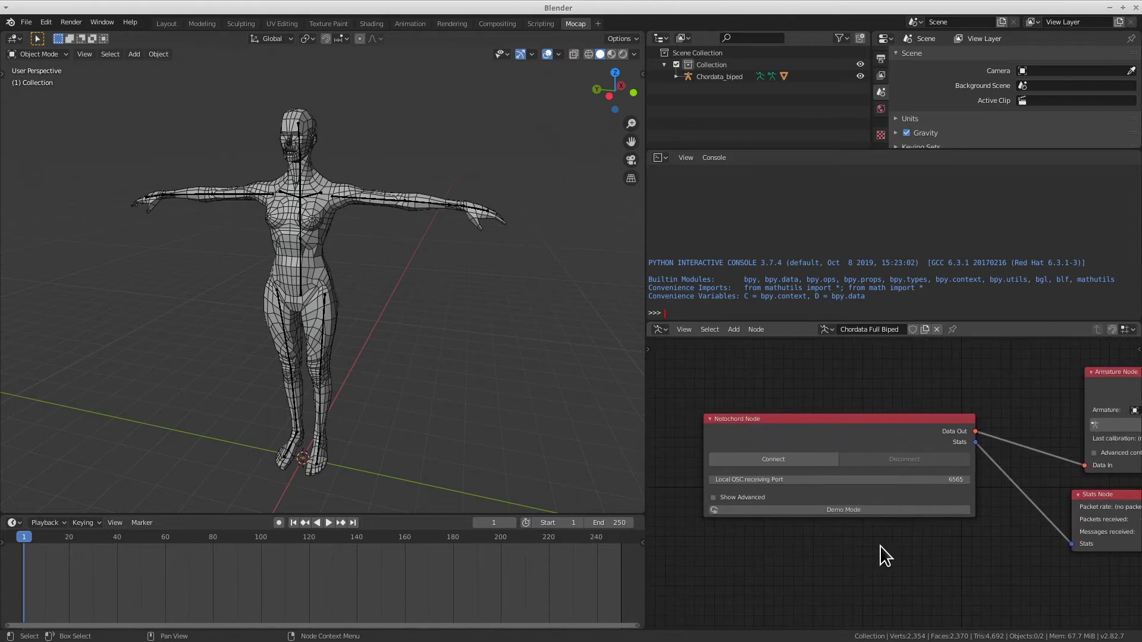
{"action": "left_click", "coordinate": [865, 509]}
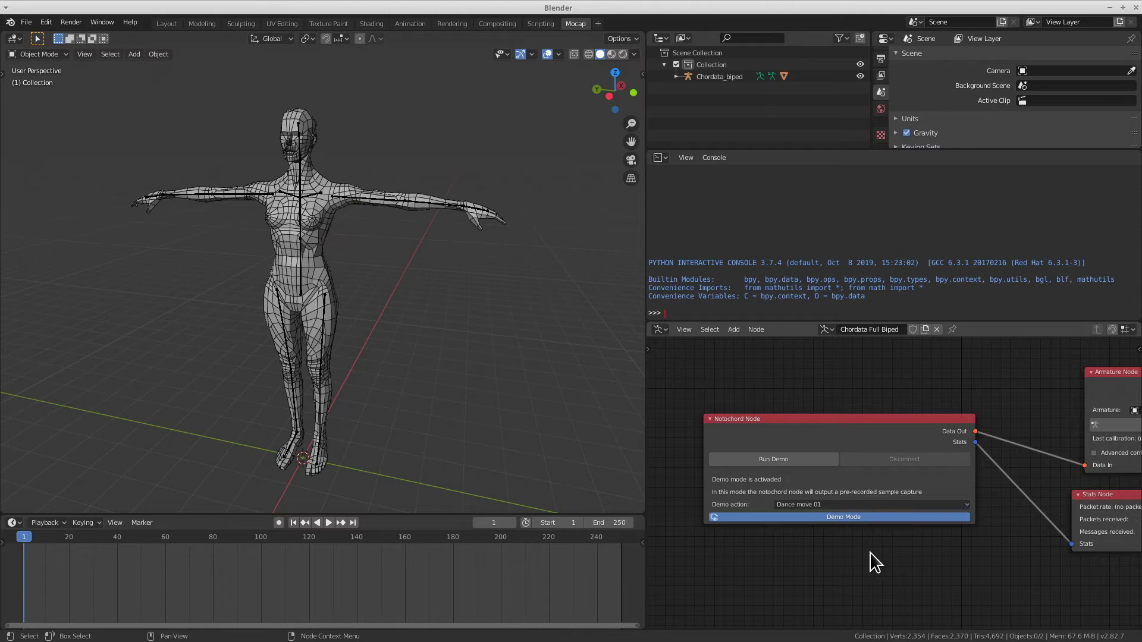
{"action": "left_click", "coordinate": [968, 505]}
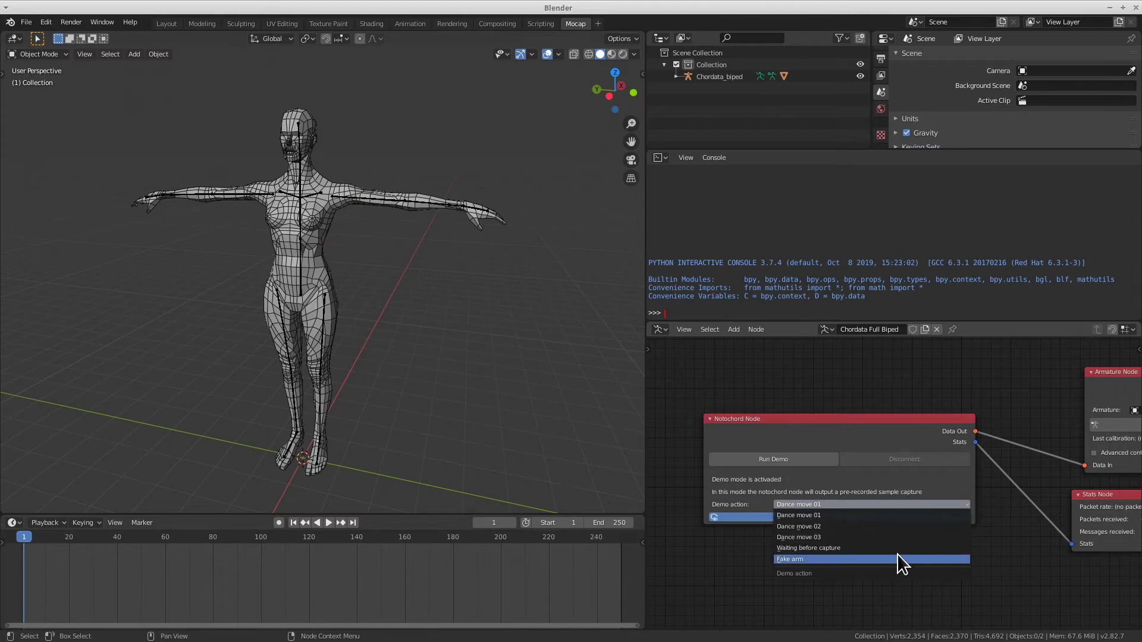
{"action": "left_click", "coordinate": [898, 549]}
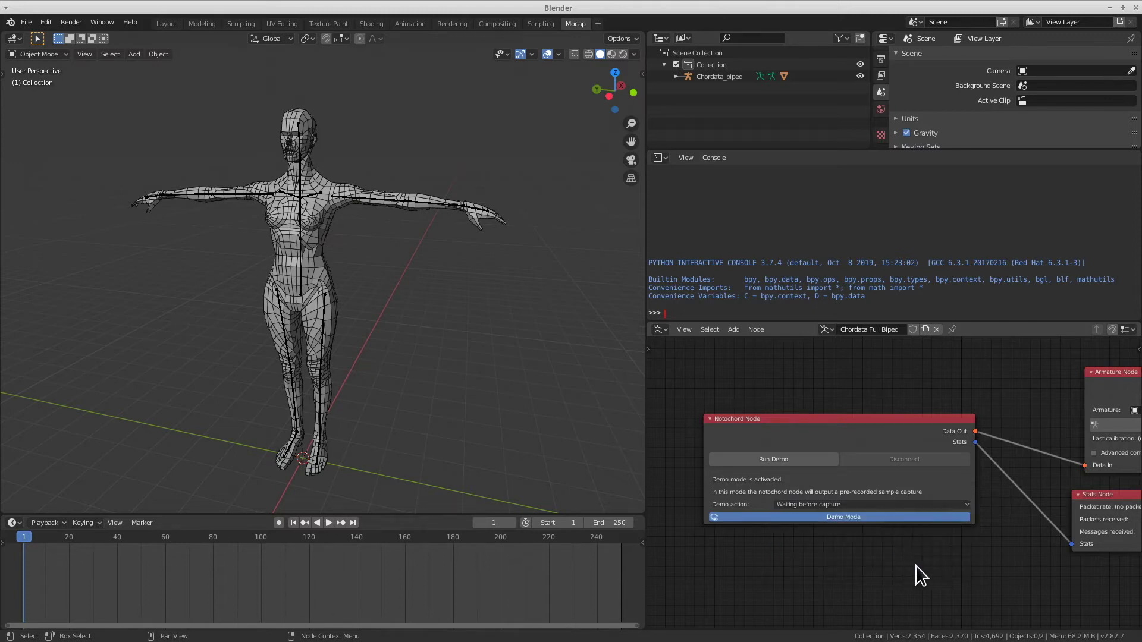
Run the demo stream onto Chordata_biped and record it with the Record node into Chordata_bipedAction.
{"action": "left_click", "coordinate": [800, 455]}
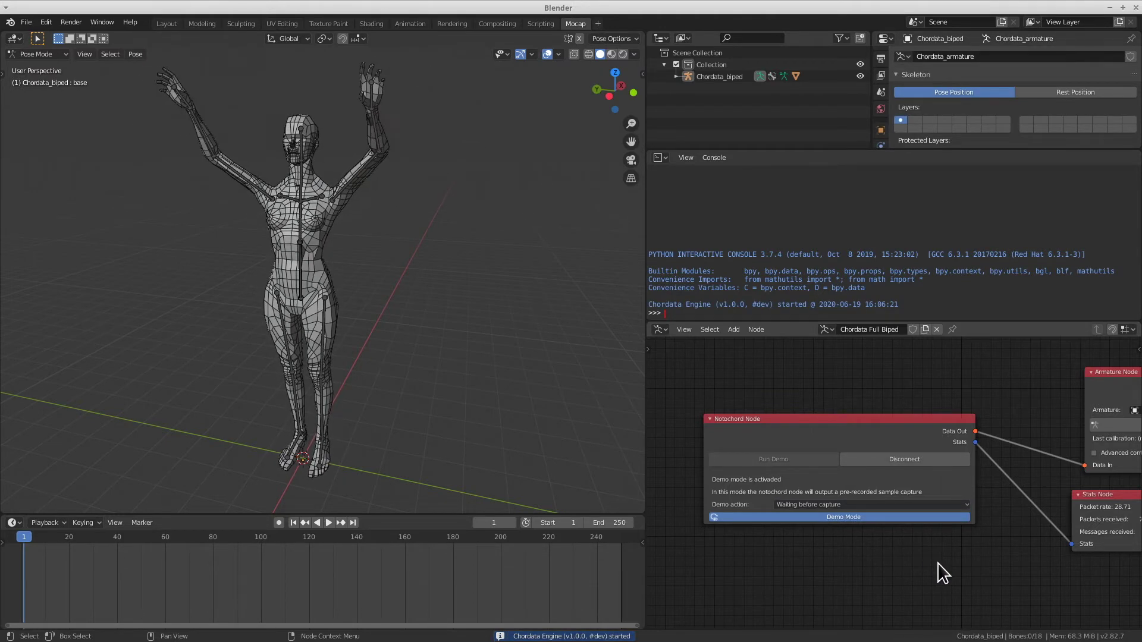
{"action": "scroll", "coordinate": [976, 561], "scroll_direction": "down", "scroll_amount": 4}
{"action": "middle_click_drag", "start_coordinate": [1088, 550], "coordinate": [900, 546]}
{"action": "scroll", "coordinate": [907, 447], "scroll_direction": "up", "scroll_amount": 4}
{"action": "left_click", "coordinate": [929, 487]}
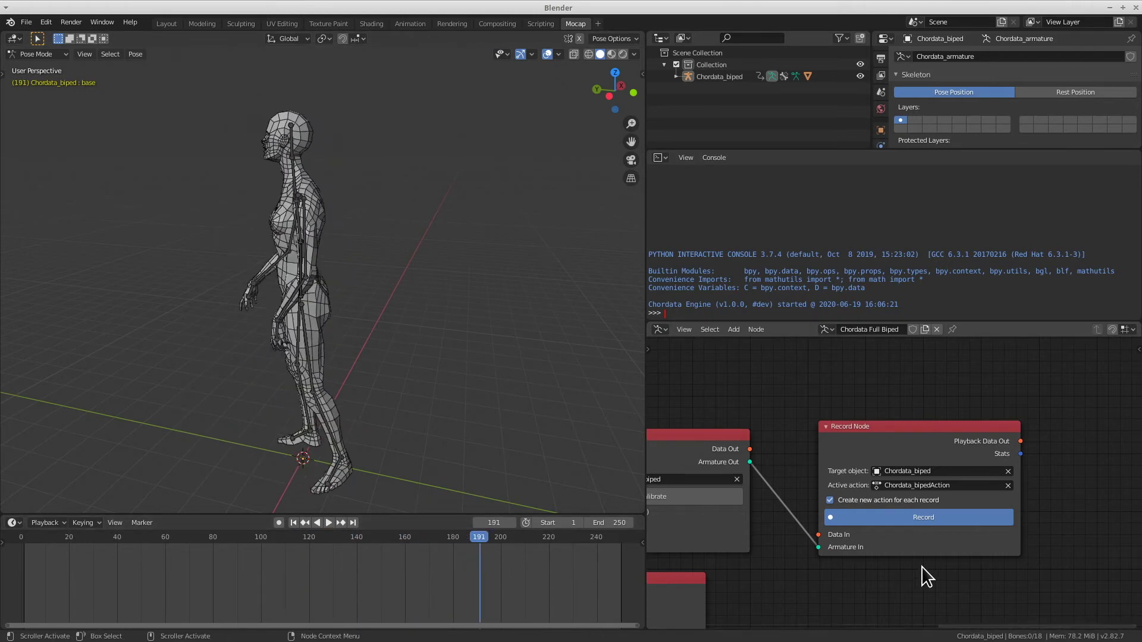
{"action": "scroll", "coordinate": [769, 563], "scroll_direction": "down", "scroll_amount": 2}
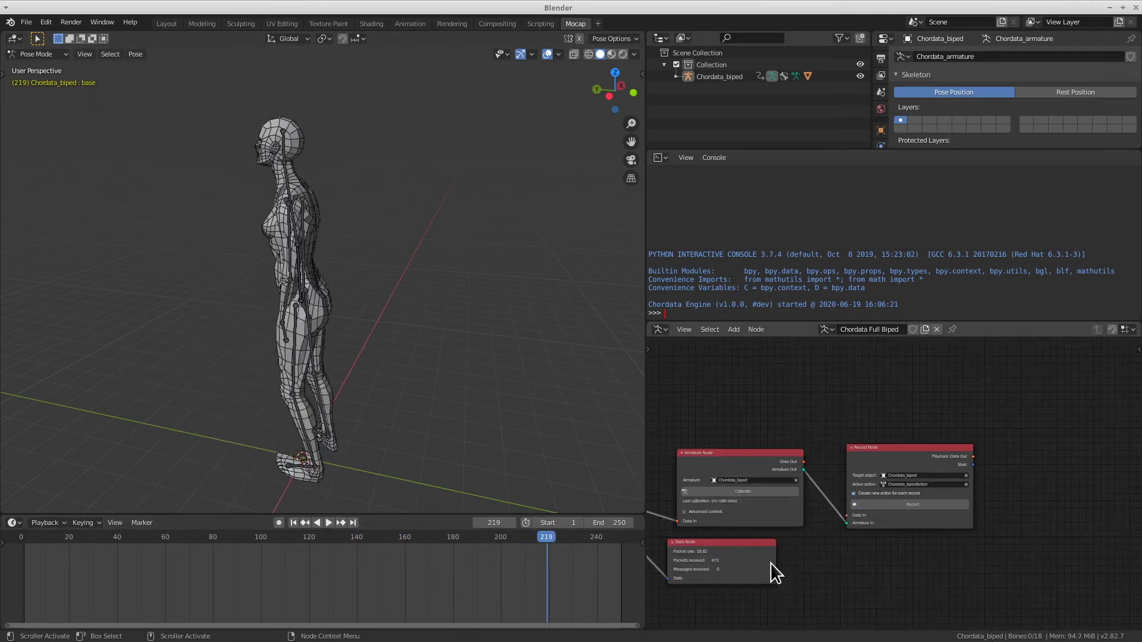
{"action": "middle_click_drag", "start_coordinate": [770, 563], "coordinate": [976, 571]}
Stop the Chordata engine stream and scrub back through the recorded animation.
{"action": "left_click", "coordinate": [701, 519]}
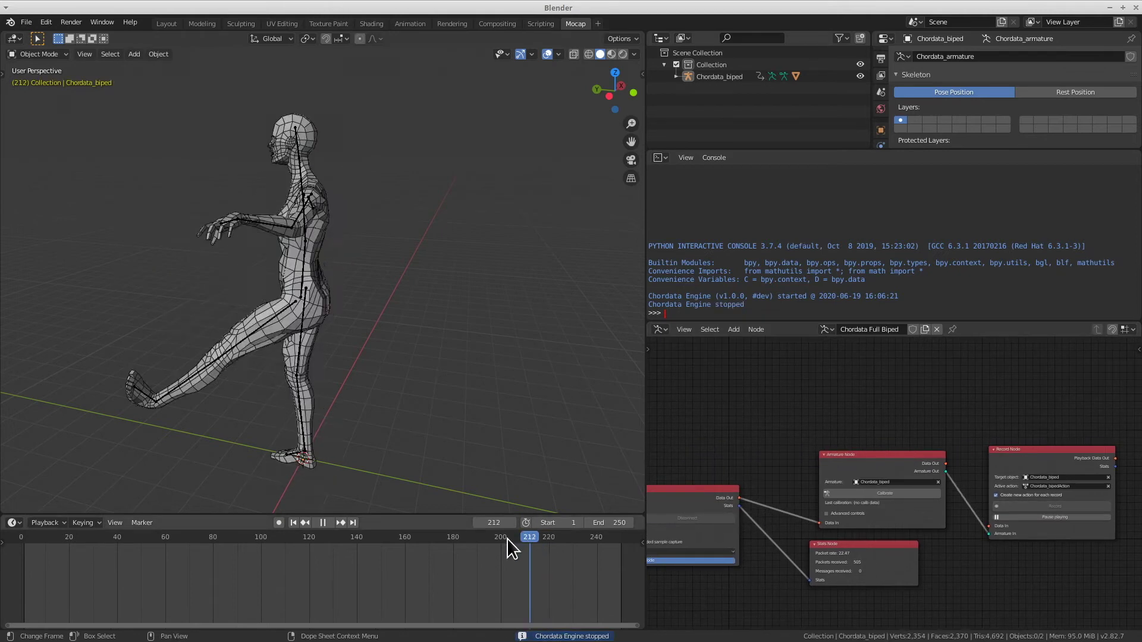
{"action": "left_click_drag", "start_coordinate": [507, 538], "coordinate": [268, 524]}
{"action": "key", "text": "space"}
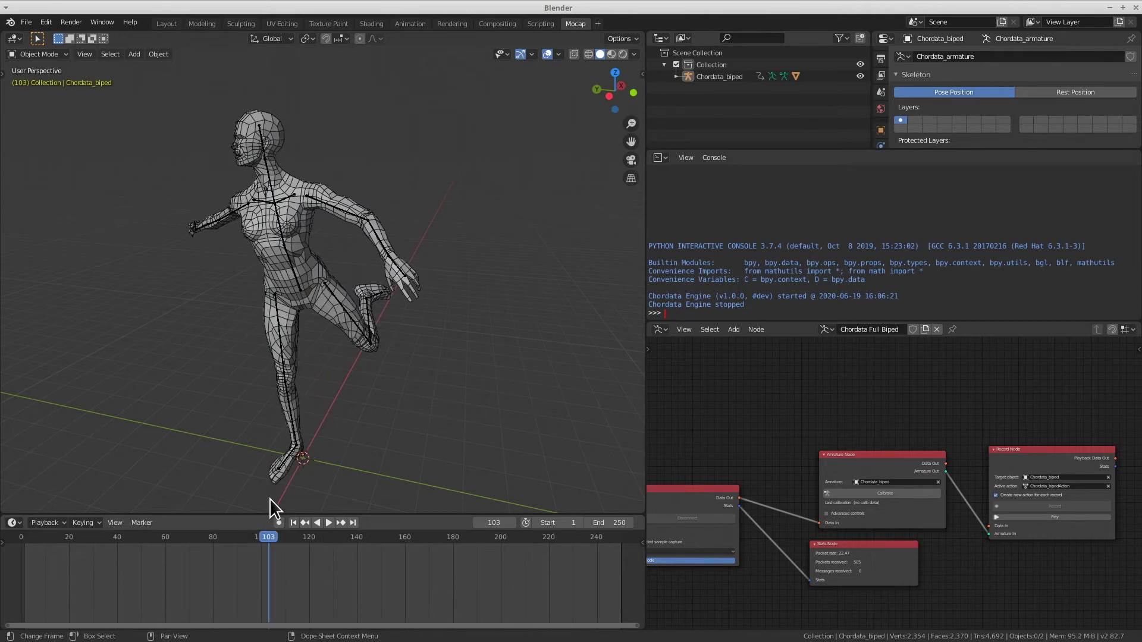
Select the Chordata_biped armature and play the recording through to a later frame.
{"action": "left_click", "coordinate": [291, 262]}
{"action": "key", "text": "space"}
{"action": "left_click_drag", "start_coordinate": [273, 533], "coordinate": [355, 538]}
{"action": "key", "text": "space"}
Box-select both the biped mesh and its armature in the viewport.
{"action": "middle_click_drag", "start_coordinate": [320, 438], "coordinate": [463, 415]}
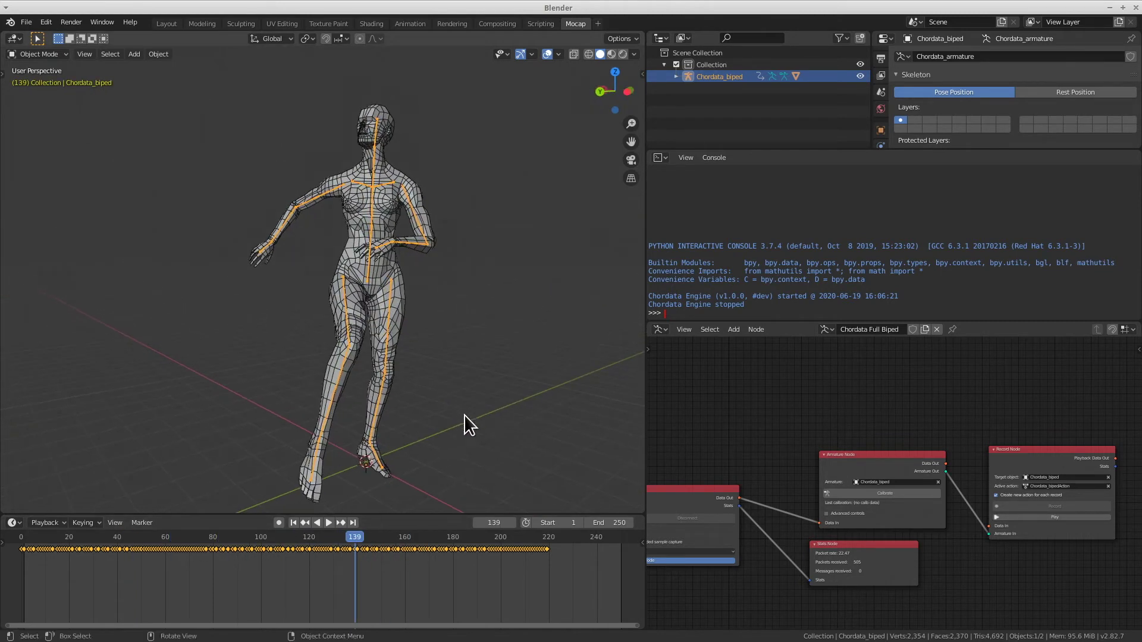
{"action": "middle_click_drag", "start_coordinate": [1023, 568], "coordinate": [951, 578]}
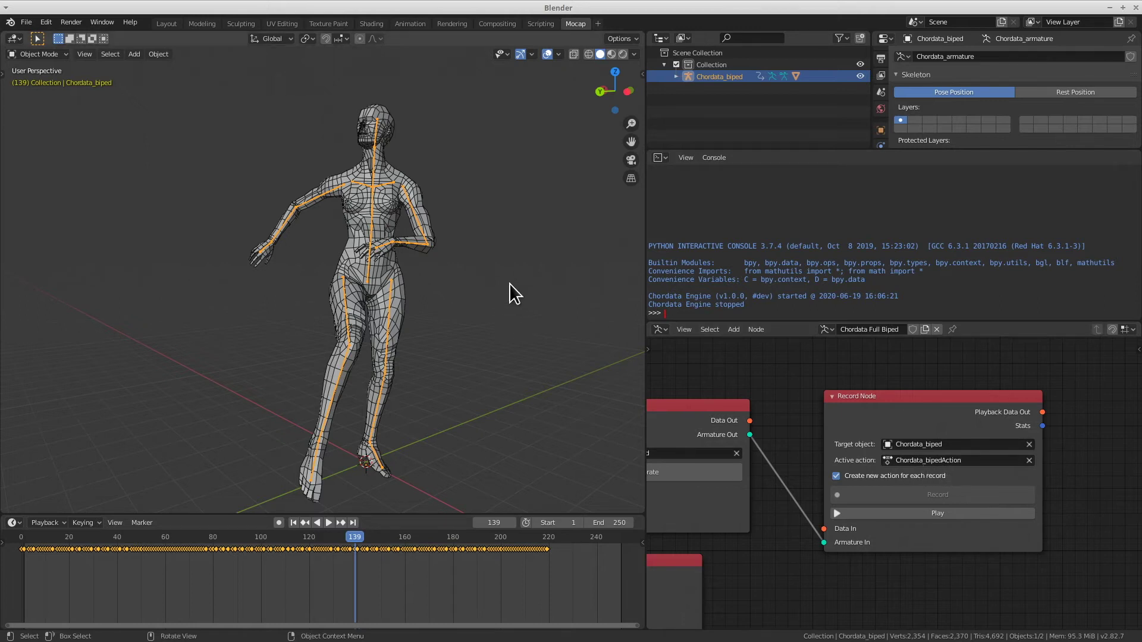
{"action": "left_click_drag", "start_coordinate": [565, 179], "coordinate": [156, 344]}
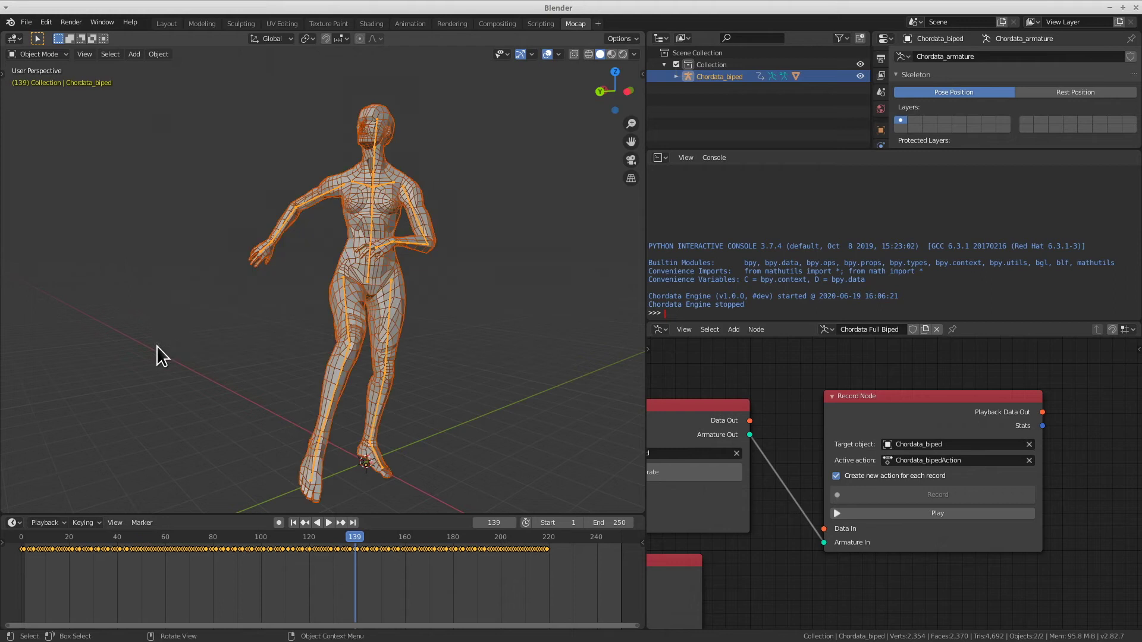
Start an FBX export with the file name 'some capture.fbx'.
{"action": "left_click", "coordinate": [25, 21]}
{"action": "mouse_move", "coordinate": [67, 195]}
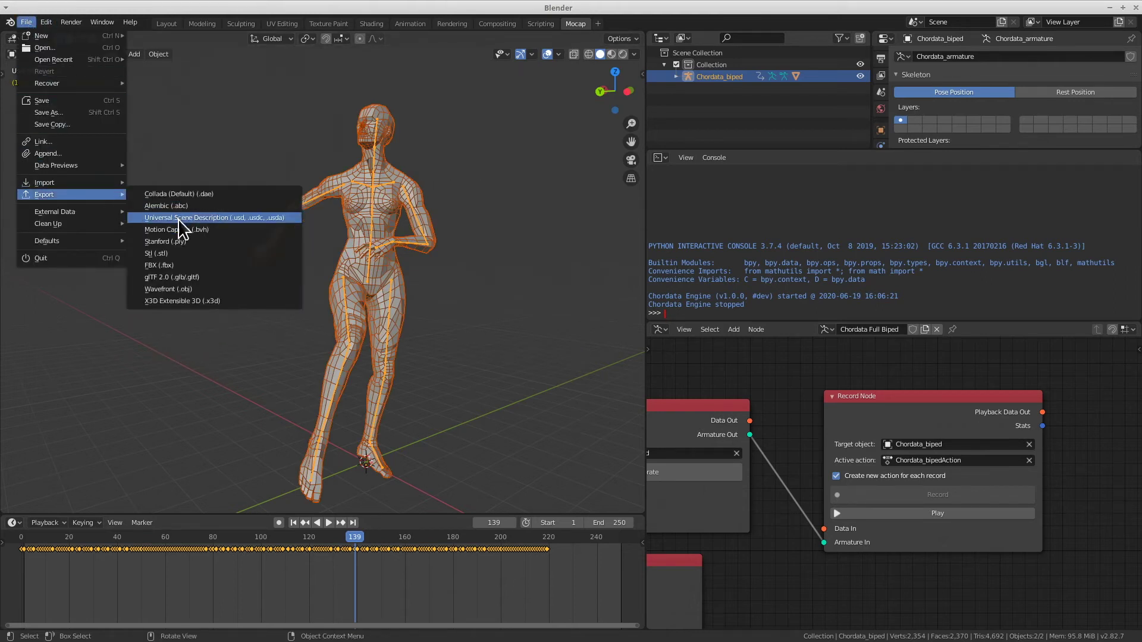
{"action": "left_click", "coordinate": [182, 264]}
{"action": "left_click", "coordinate": [474, 502]}
{"action": "type", "text": "some capture."}
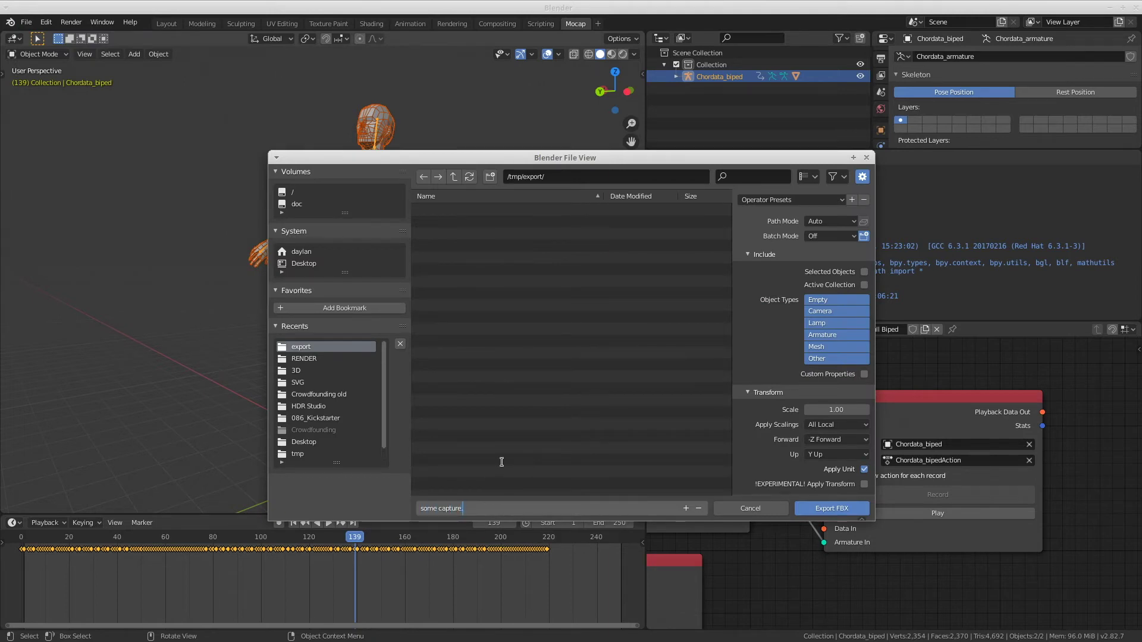
{"action": "type", "text": "fbx"}
{"action": "key", "text": "Return"}
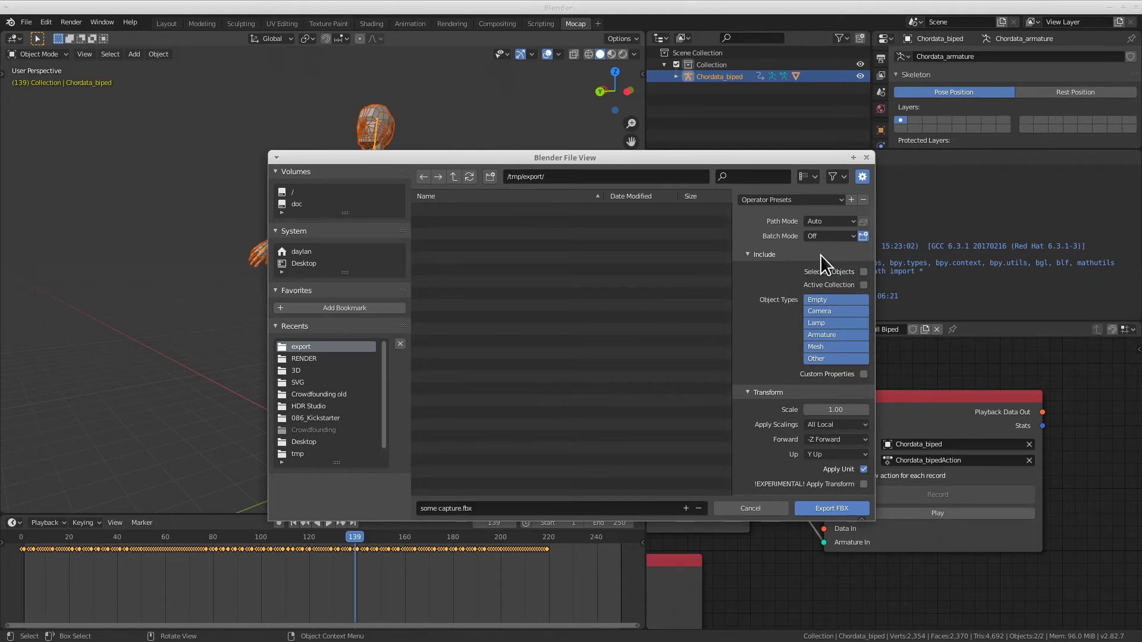
Export only the selected objects at scale 0.01, then enter the threejs.org/editor address in the browser.
{"action": "left_click", "coordinate": [864, 271]}
{"action": "scroll", "coordinate": [771, 327], "scroll_direction": "down", "scroll_amount": 2}
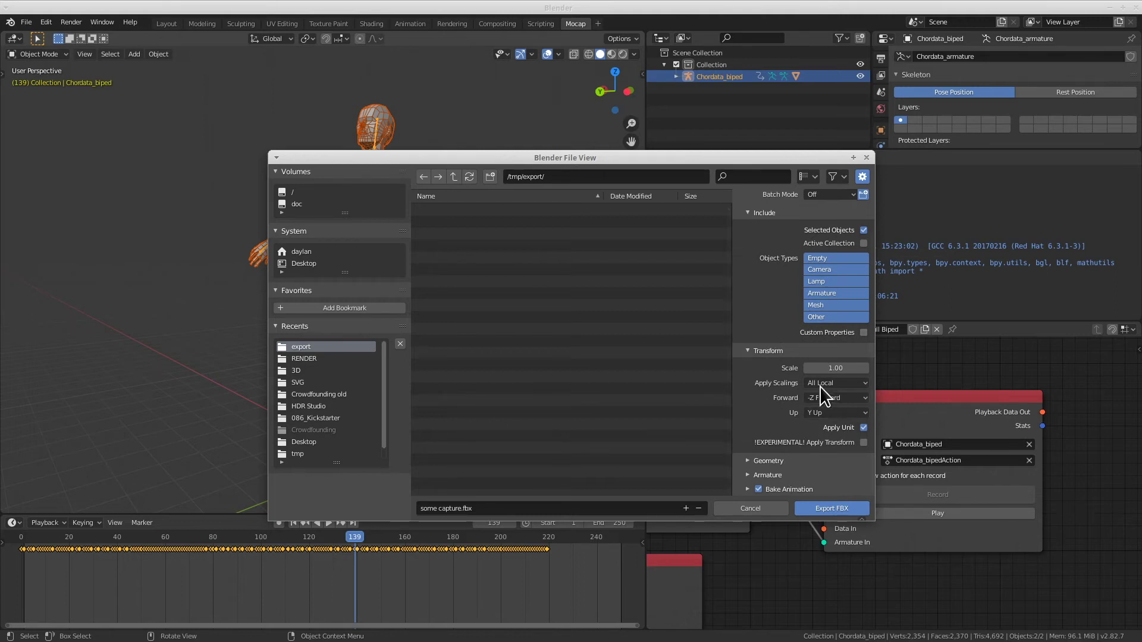
{"action": "left_click", "coordinate": [848, 368]}
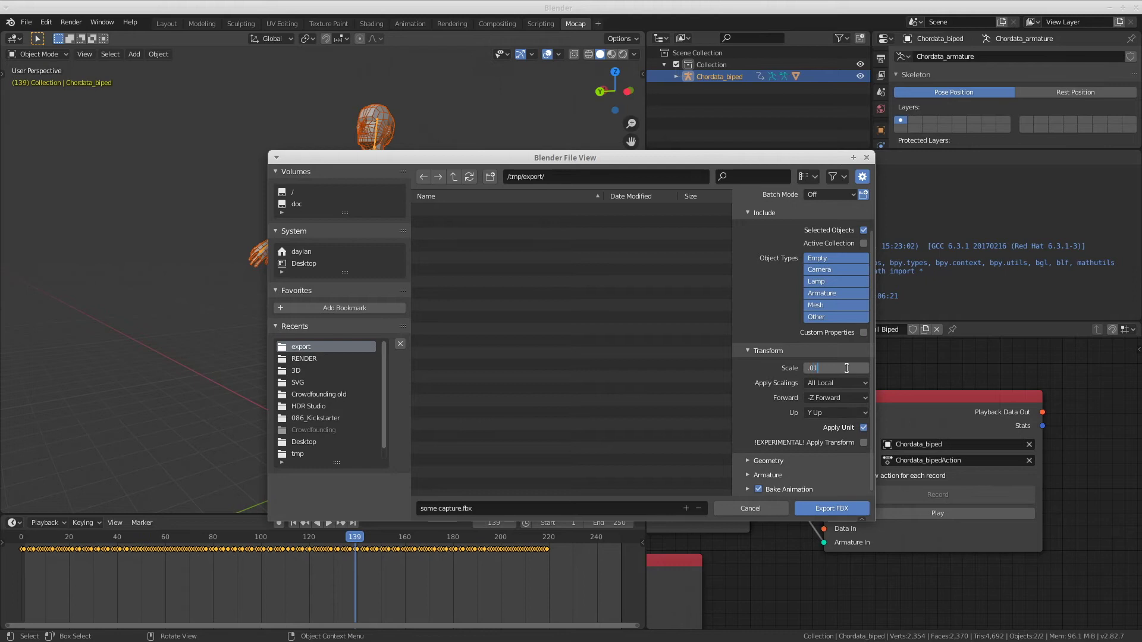
{"action": "type", "text": ".01"}
{"action": "key", "text": "Return"}
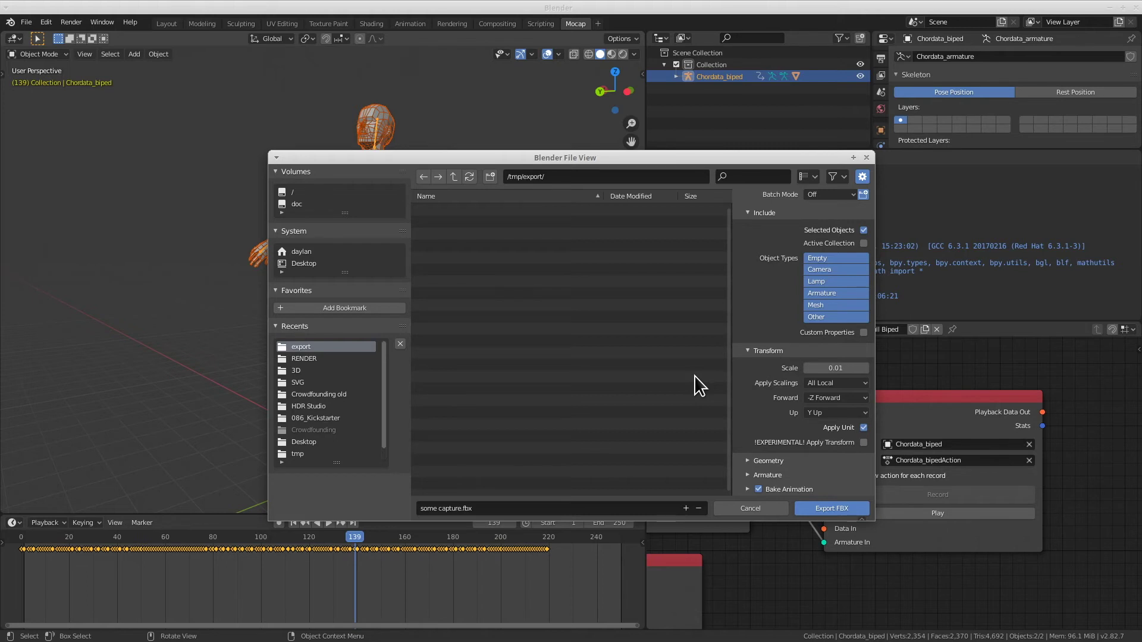
{"action": "left_click", "coordinate": [846, 508]}
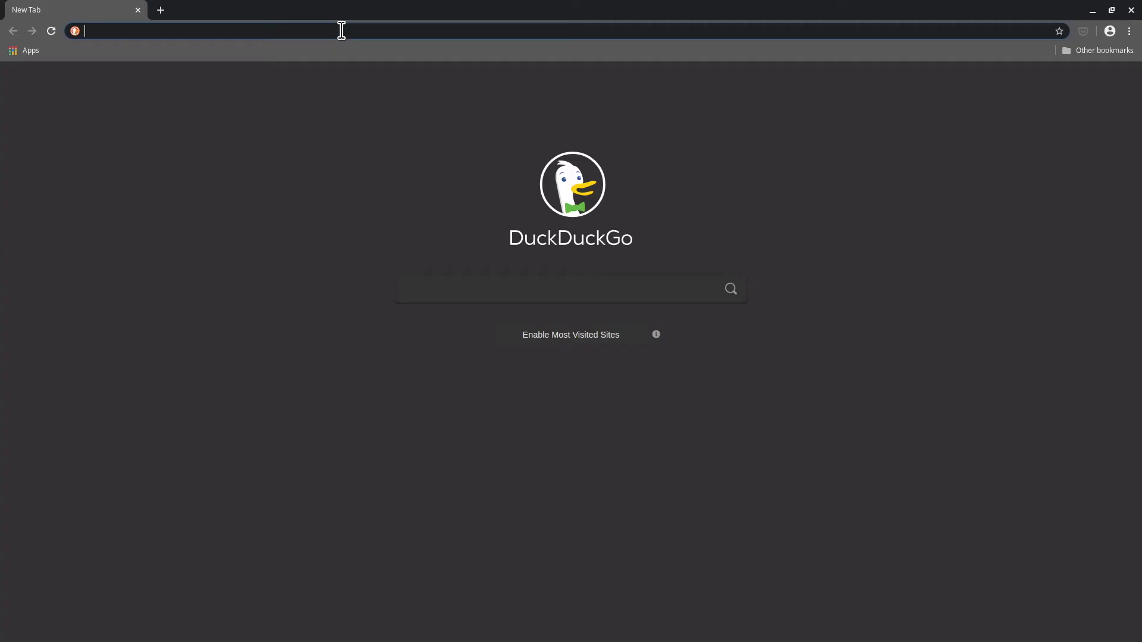
{"action": "type", "text": "three"}
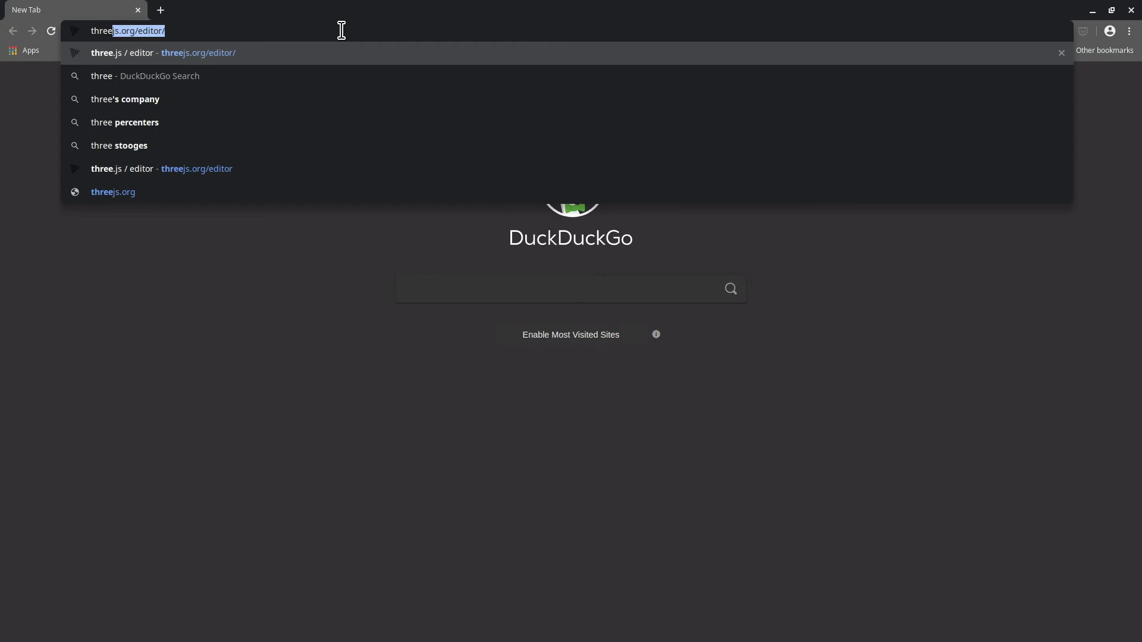
{"action": "type", "text": "js.or"}
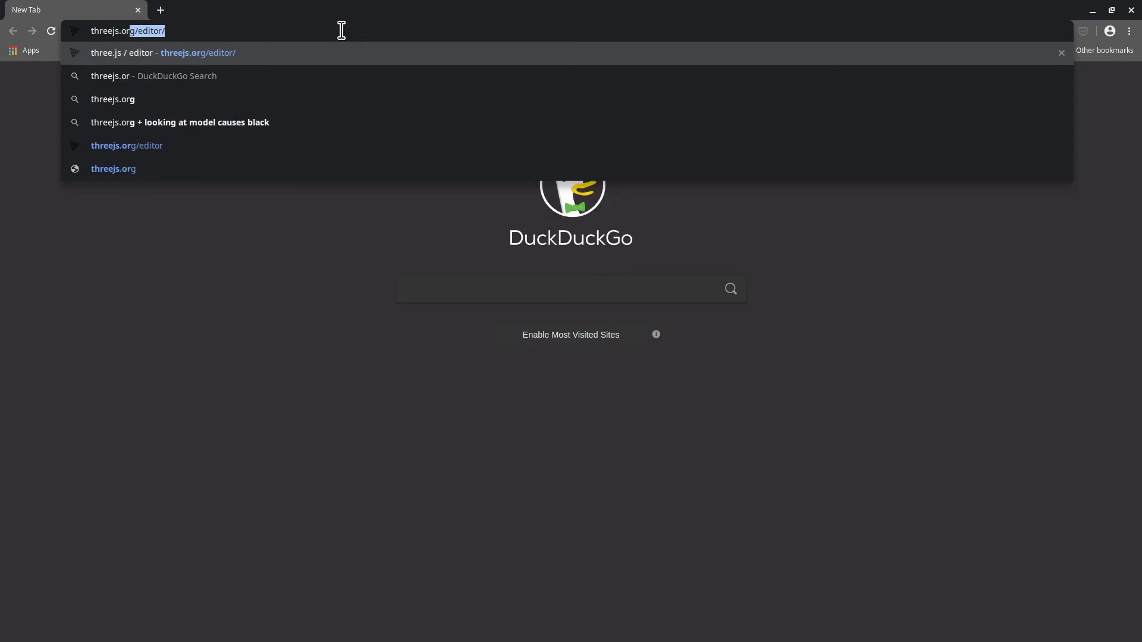
{"action": "type", "text": "g./editor"}
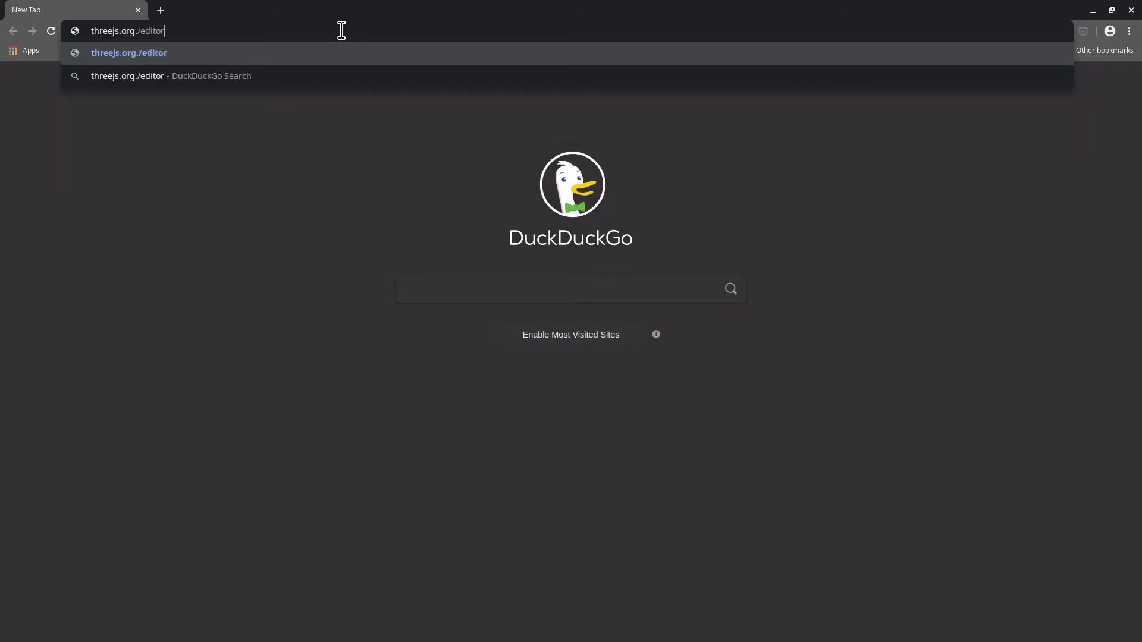
Load the three.js editor and import 'some capture.fbx' into the scene.
{"action": "key", "text": "Return"}
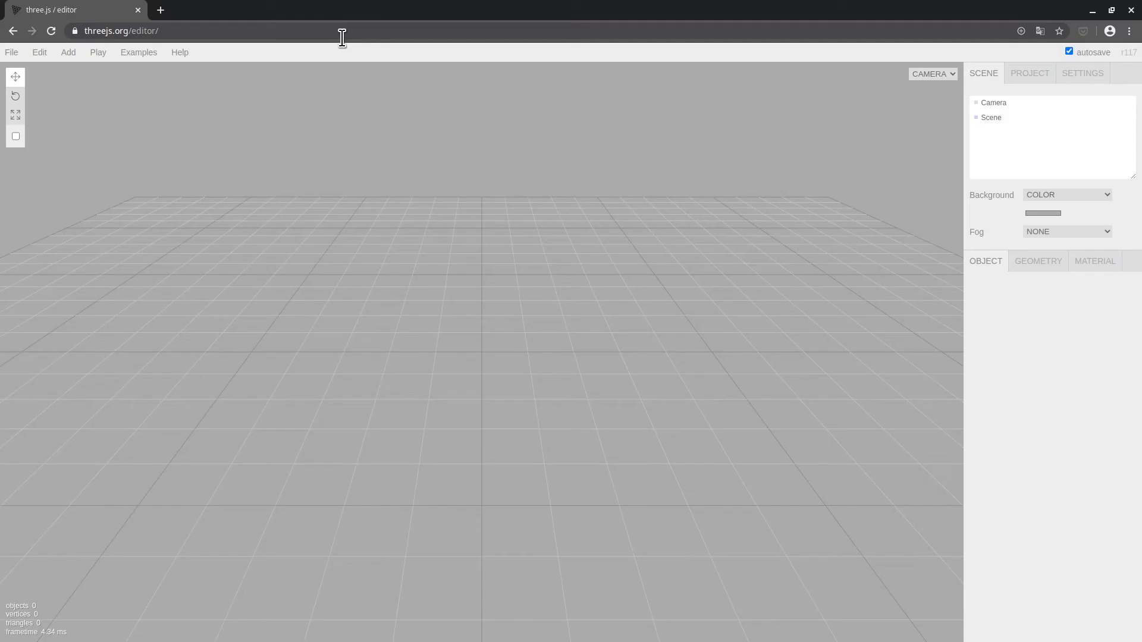
{"action": "left_click_drag", "start_coordinate": [485, 342], "coordinate": [522, 344]}
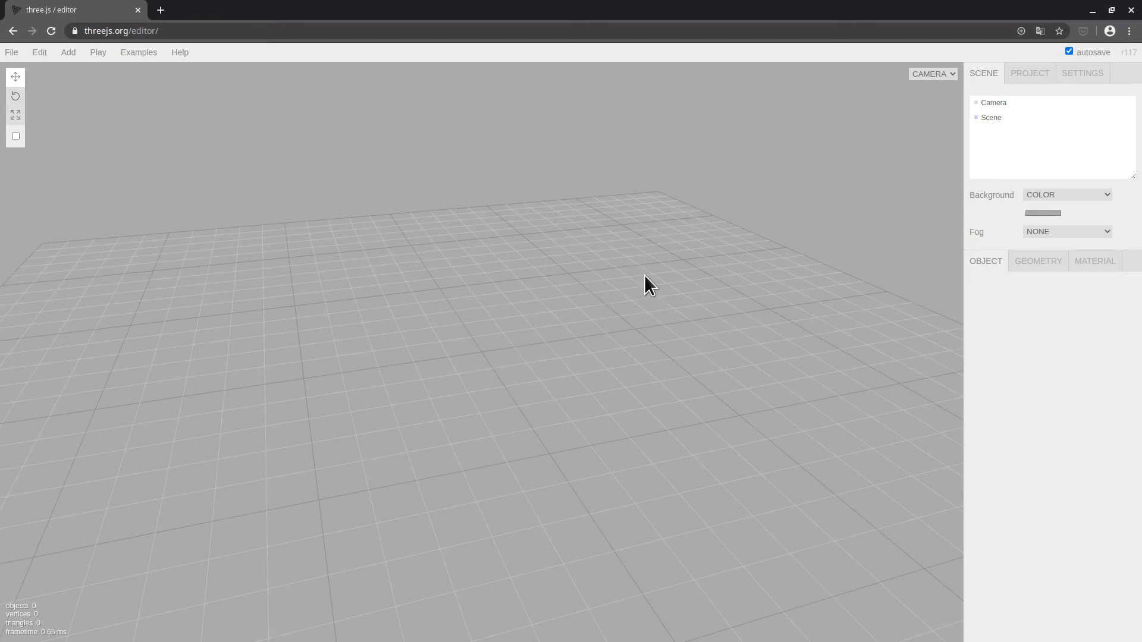
{"action": "mouse_move", "coordinate": [12, 54]}
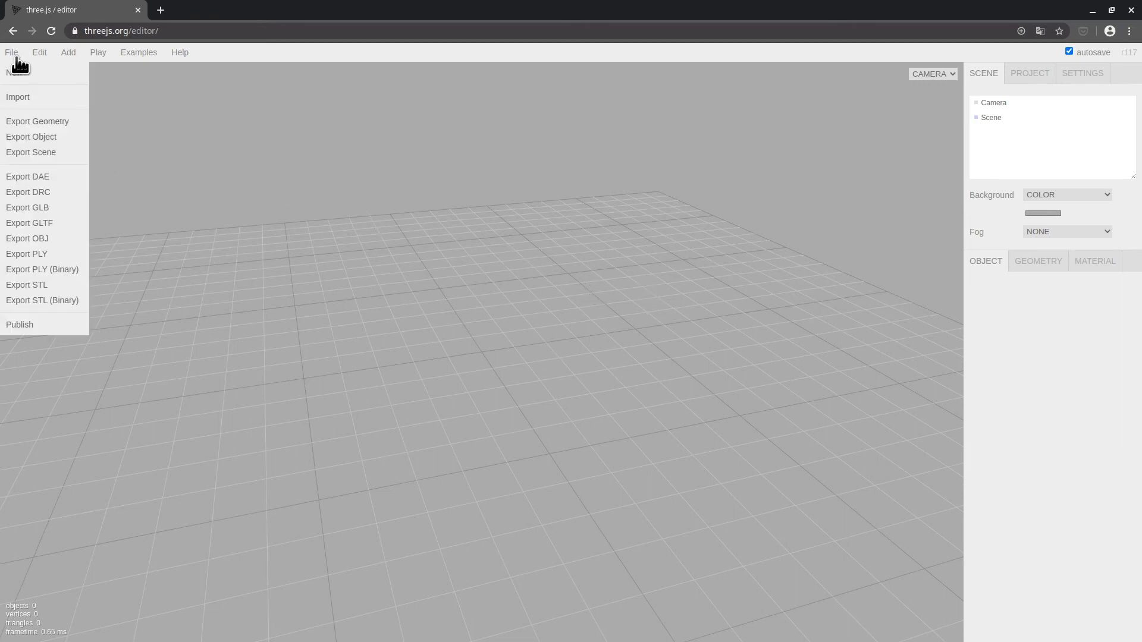
{"action": "left_click", "coordinate": [27, 98]}
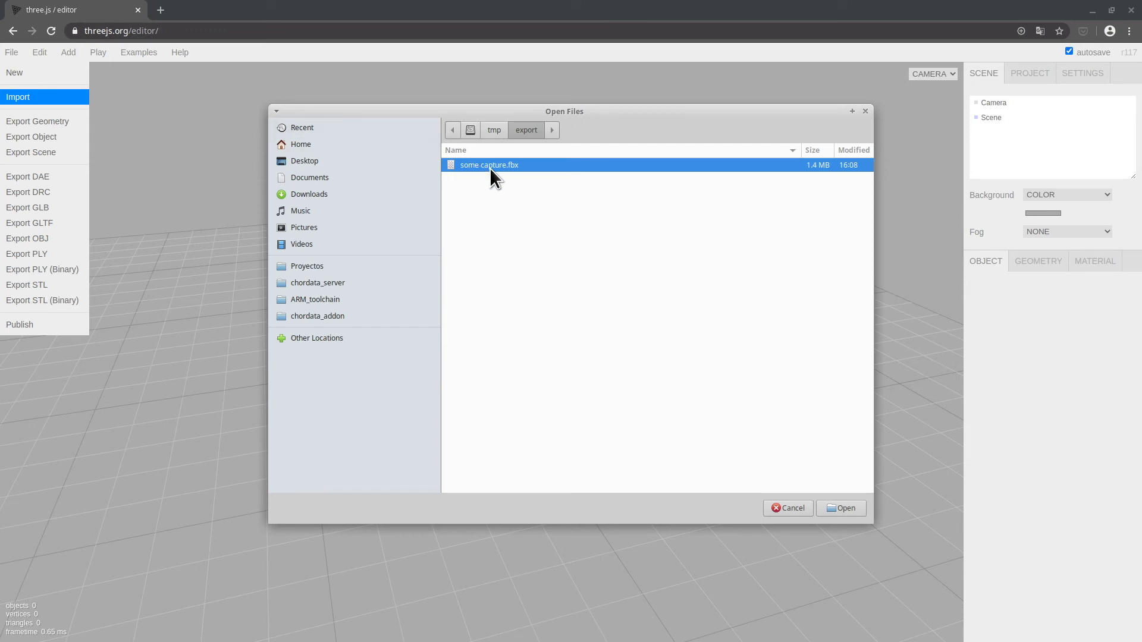
{"action": "double_click", "coordinate": [523, 166]}
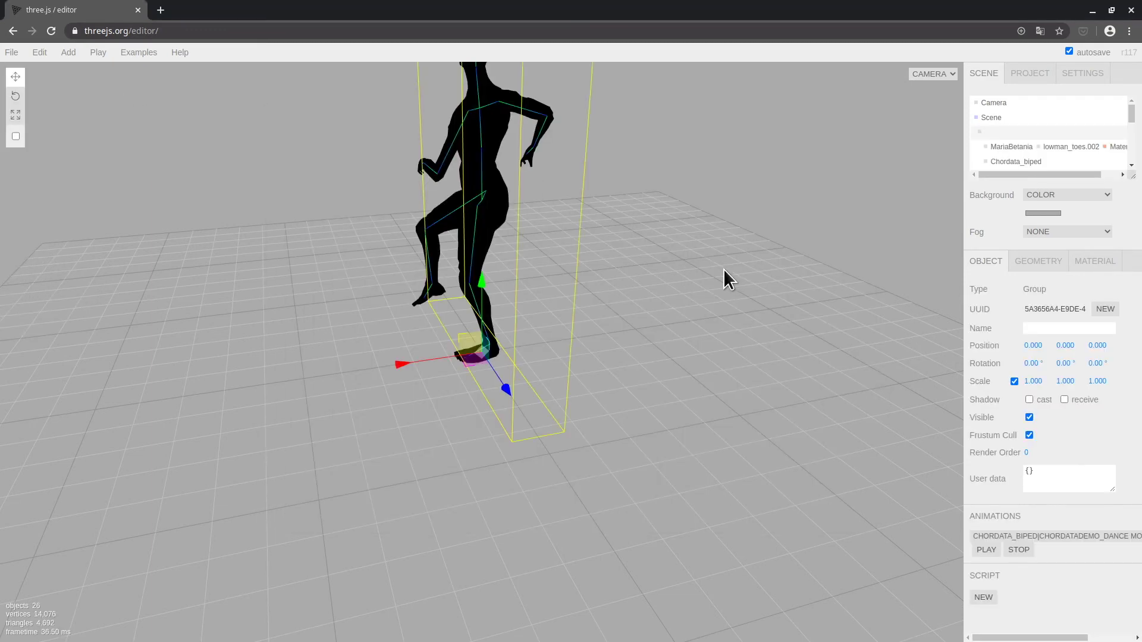
Switch the figure's animation clip to CHORDATA_BIPED|CHORDATA_BIPEDACTION.
{"action": "left_click_drag", "start_coordinate": [446, 424], "coordinate": [669, 399]}
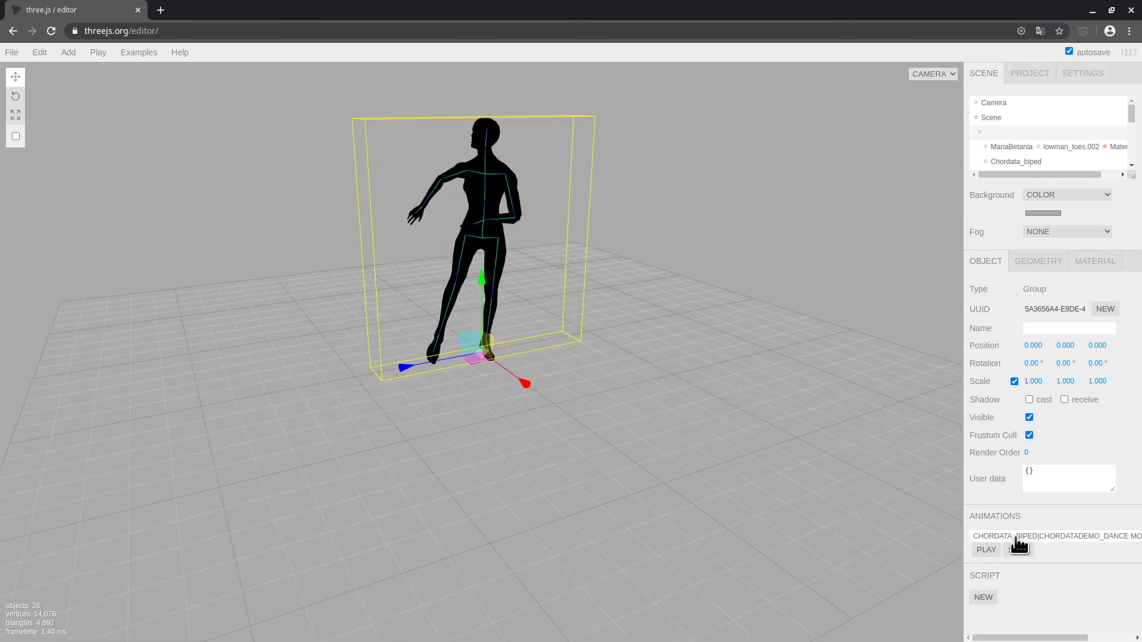
{"action": "left_click", "coordinate": [1091, 536]}
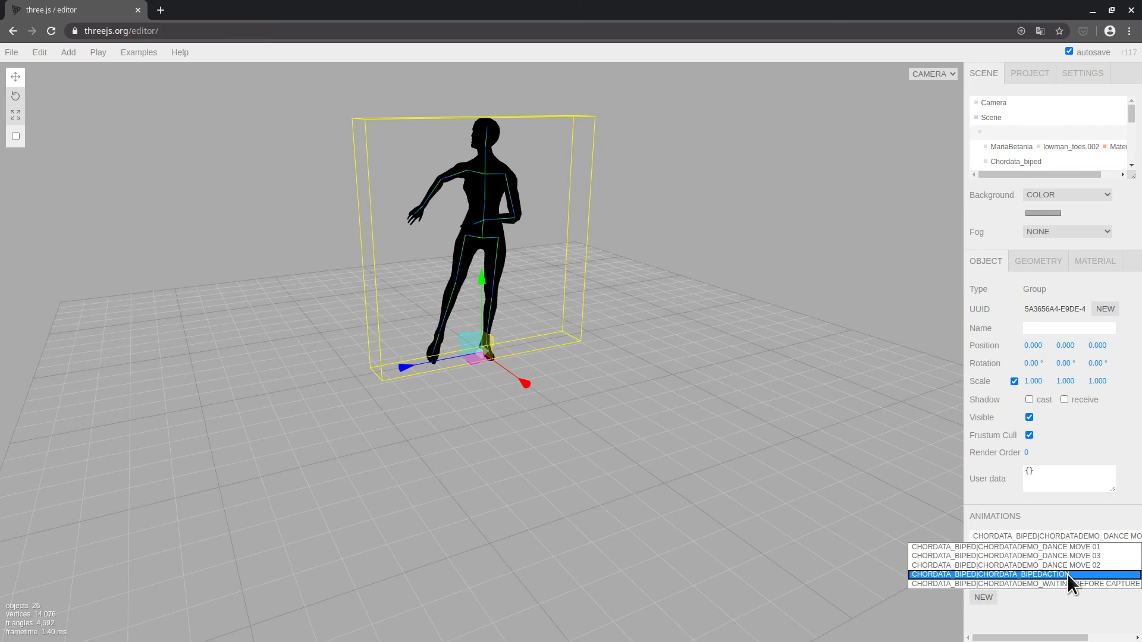
{"action": "left_click", "coordinate": [1086, 574]}
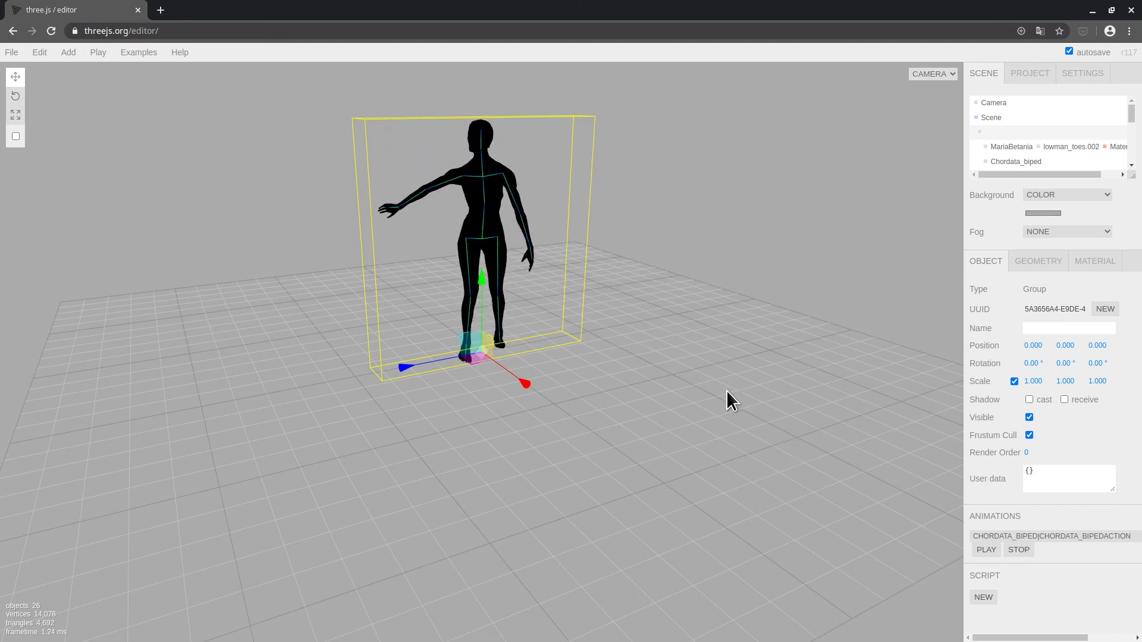
Add a DirectionalLight at position 5, 10, 7.5 to light the figure.
{"action": "right_click_drag", "start_coordinate": [640, 242], "coordinate": [669, 258]}
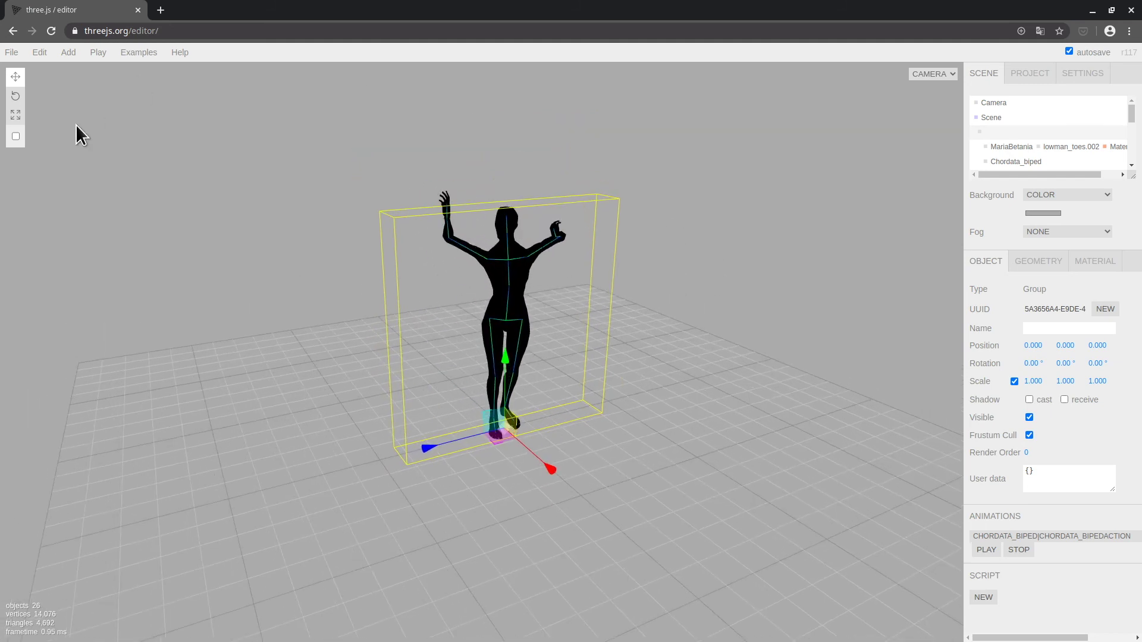
{"action": "mouse_move", "coordinate": [71, 53]}
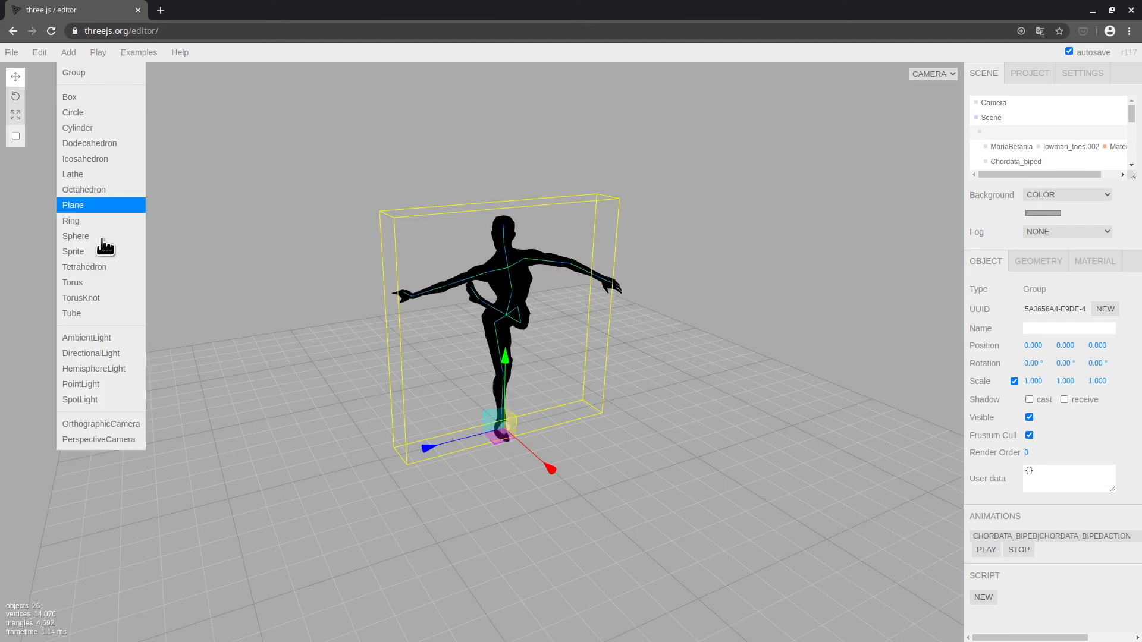
{"action": "left_click", "coordinate": [92, 353]}
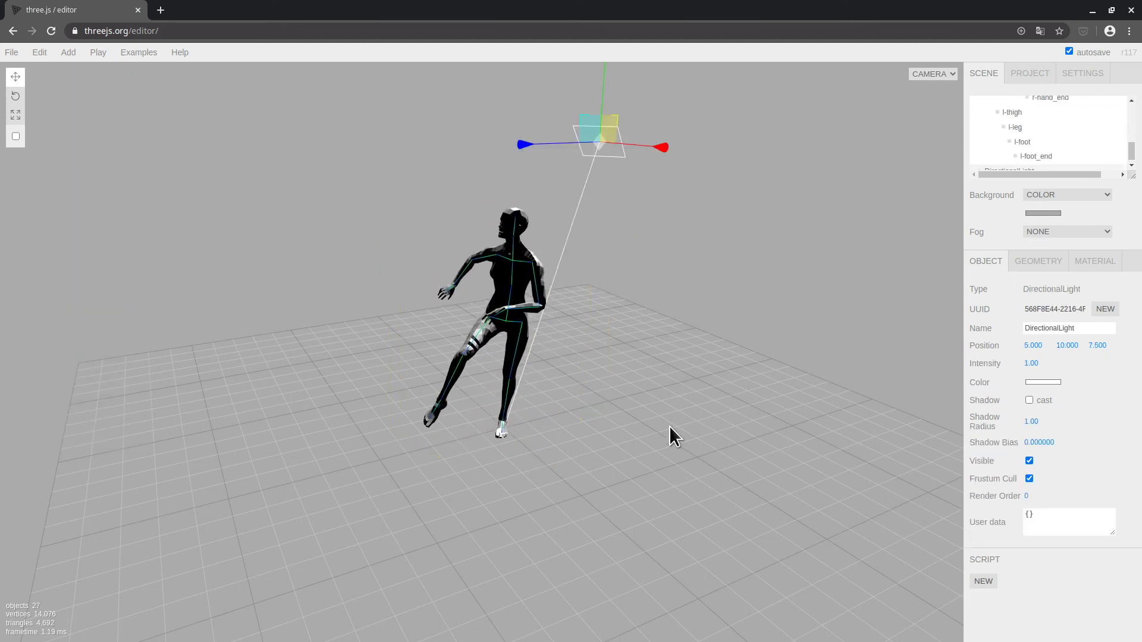